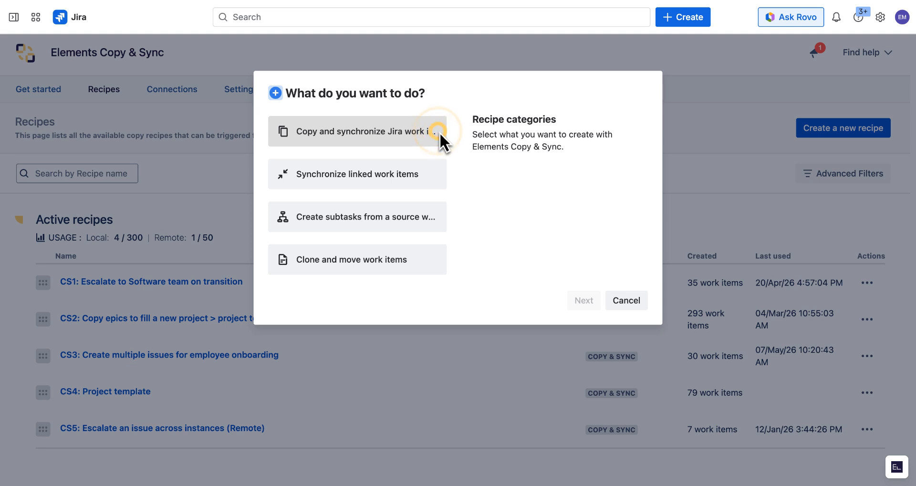
{"action": "left_click", "coordinate": [438, 131]}
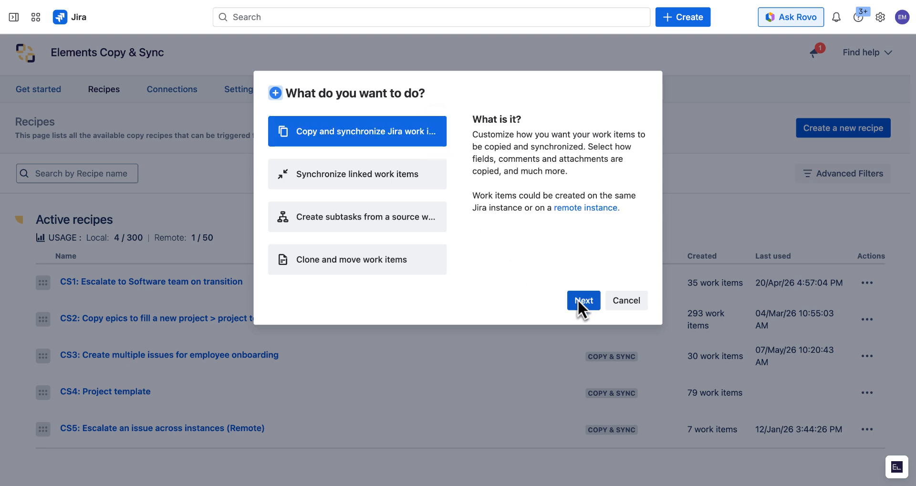
{"action": "left_click", "coordinate": [585, 301]}
{"action": "type", "text": "Automotive UC - remote instance to company B"}
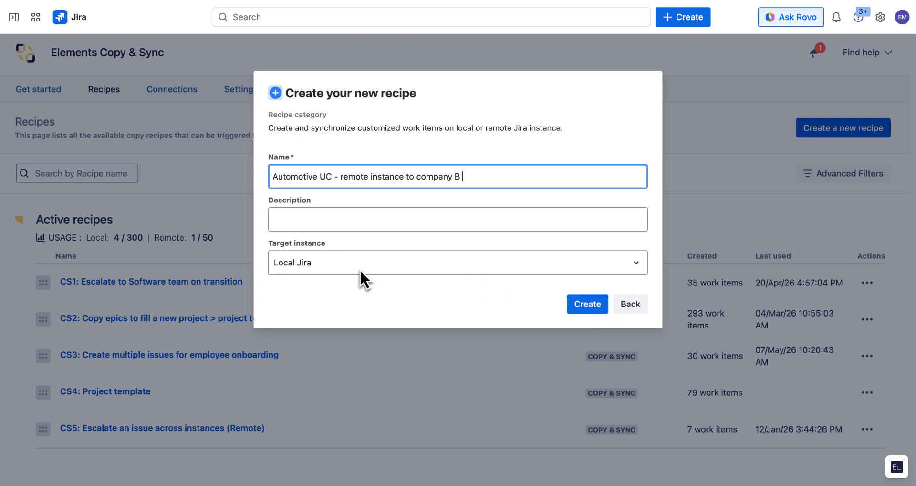
{"action": "left_click", "coordinate": [334, 268]}
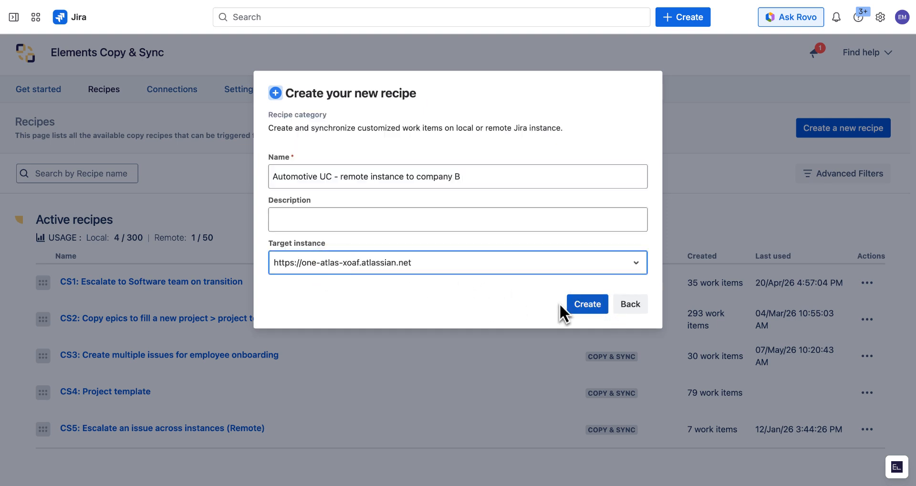
{"action": "left_click", "coordinate": [591, 304]}
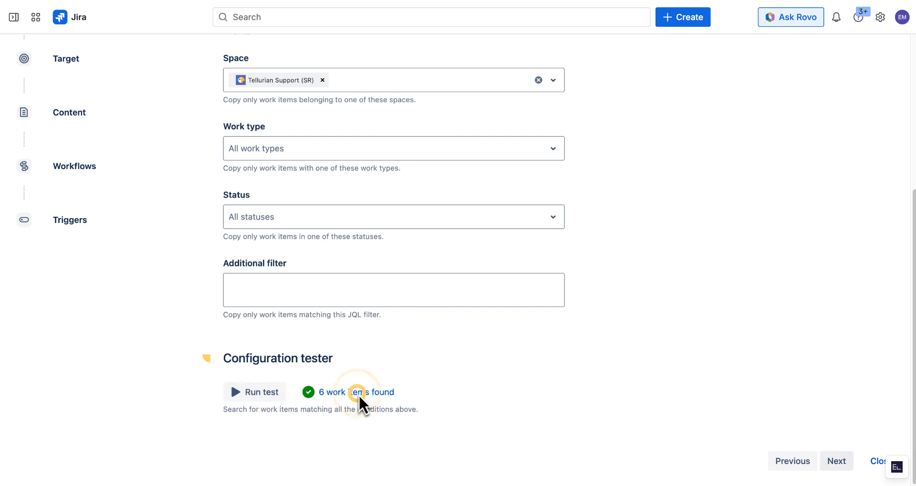
Step: Check the work items matching the Tellurian Support (SR) source and set the target to Company B Engineering (VE) with work type Task
{"action": "left_click", "coordinate": [359, 392]}
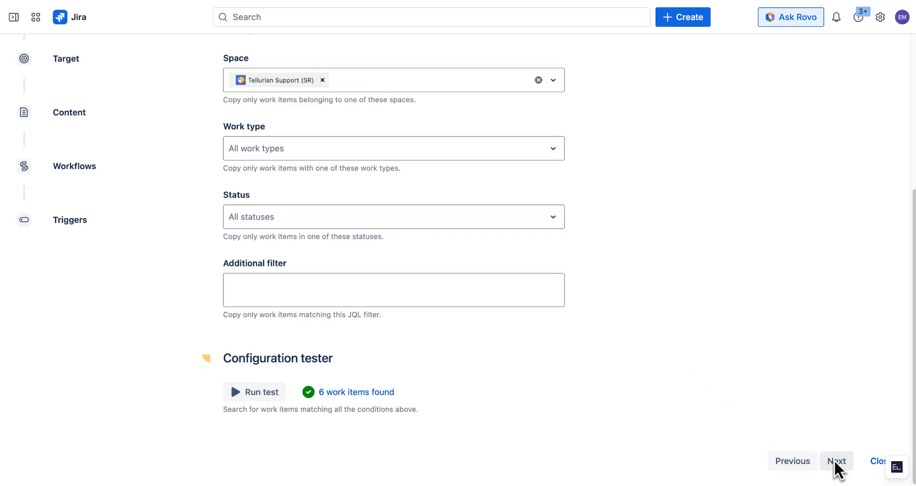
{"action": "left_click", "coordinate": [836, 461]}
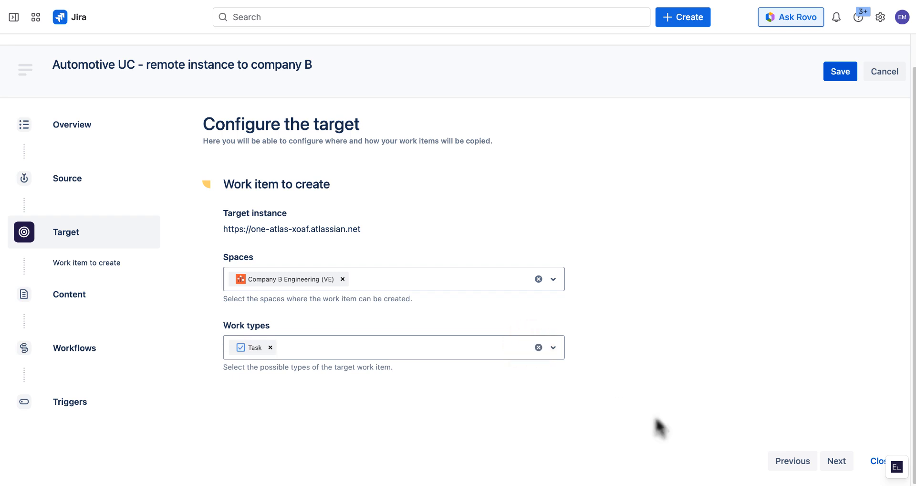
{"action": "left_click", "coordinate": [829, 462]}
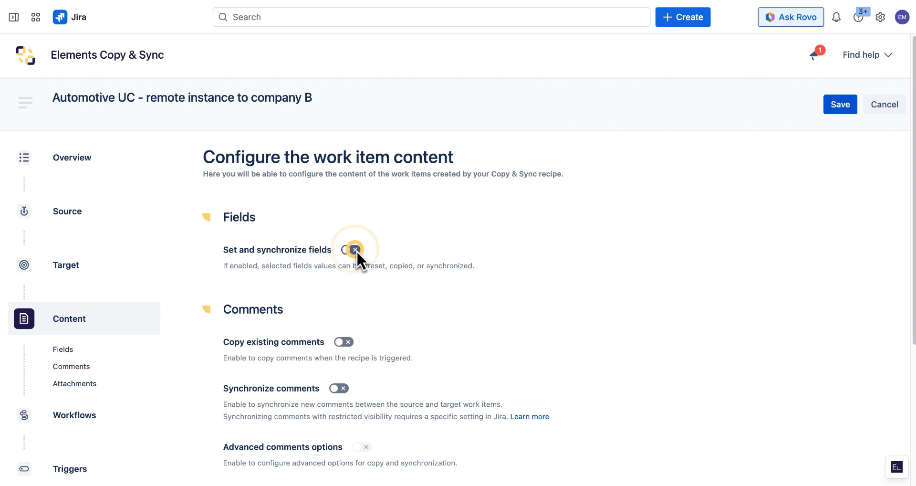
Step: Enable setting and synchronizing fields, and map Components, the other component fields, Labels, Due date and Description from the source work item
{"action": "left_click", "coordinate": [354, 249]}
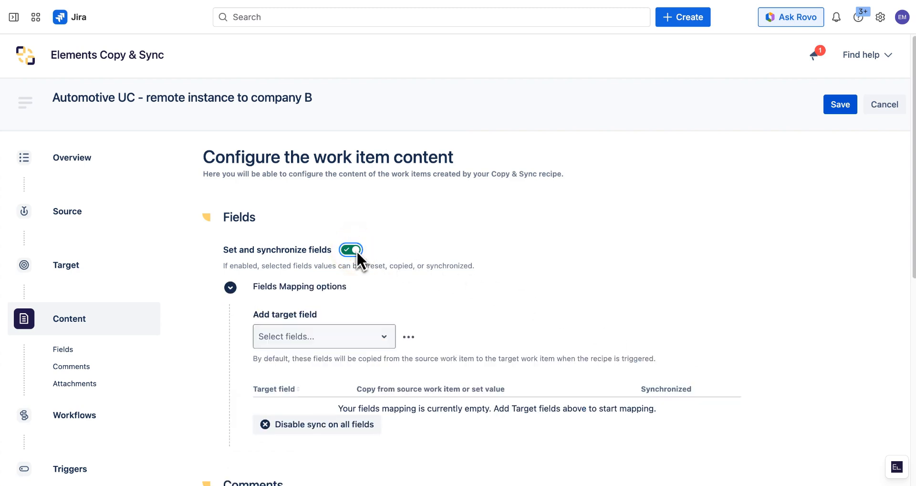
{"action": "left_click", "coordinate": [384, 337]}
{"action": "type", "text": "Components"}
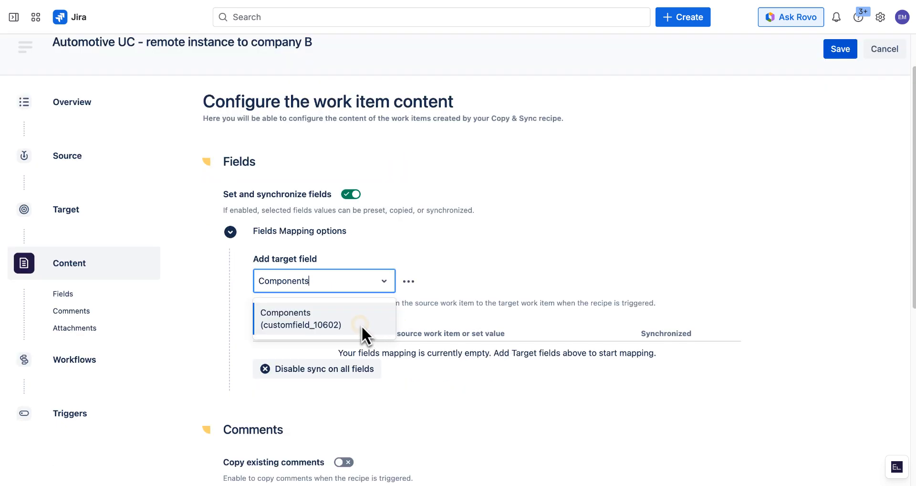
{"action": "left_click", "coordinate": [361, 325]}
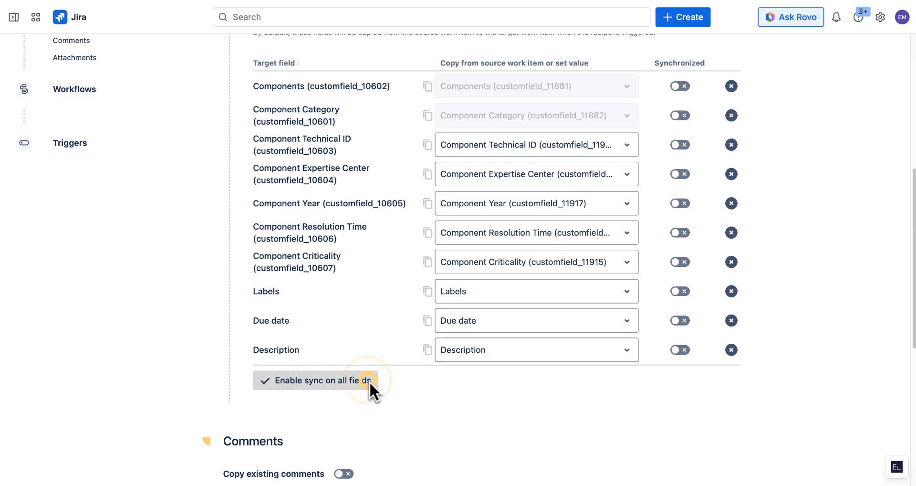
Step: Enable synchronization on all mapped fields and set their synchronization direction to Bidirectional
{"action": "left_click", "coordinate": [369, 380]}
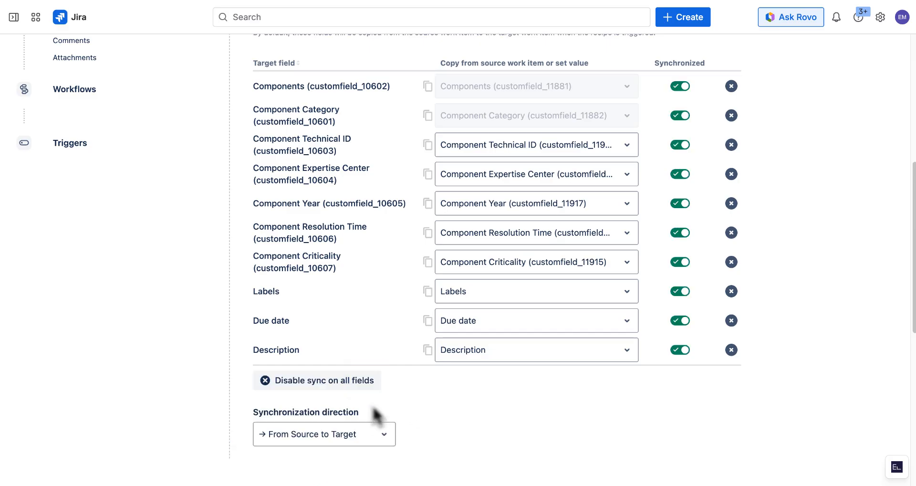
{"action": "left_click", "coordinate": [381, 434]}
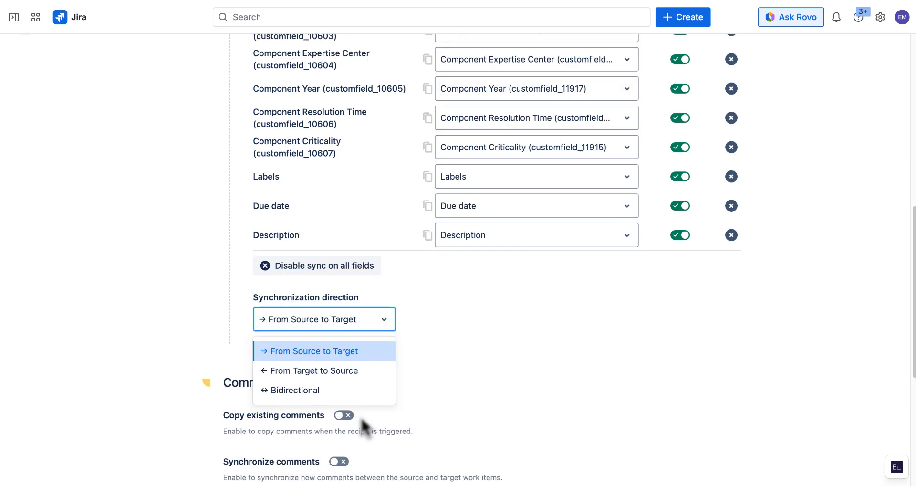
{"action": "left_click", "coordinate": [313, 391]}
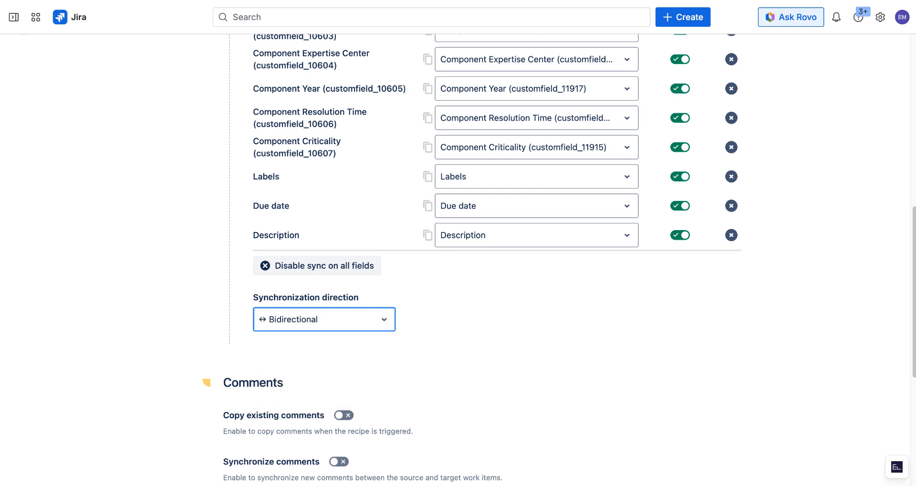
Step: Enable copying existing comments and synchronizing new comments, with the comment direction set to Bidirectional
{"action": "scroll", "coordinate": [347, 306], "scroll_direction": "down", "scroll_amount": 3}
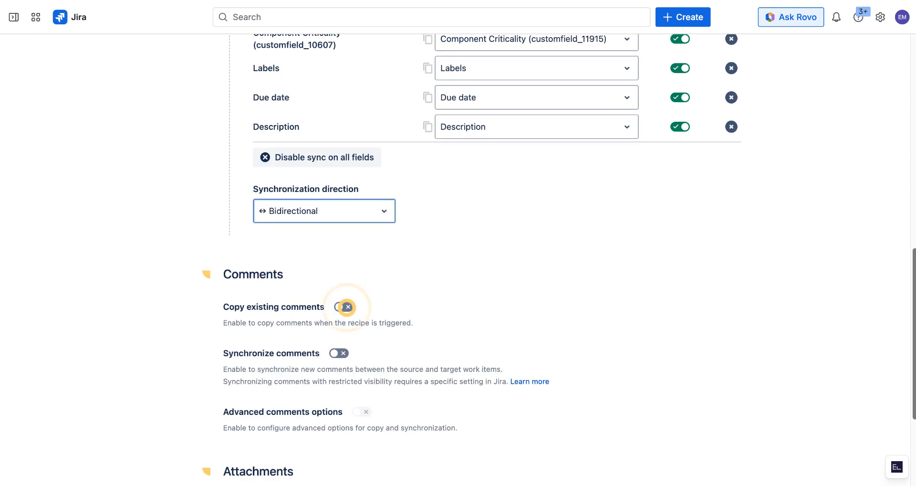
{"action": "left_click", "coordinate": [345, 307]}
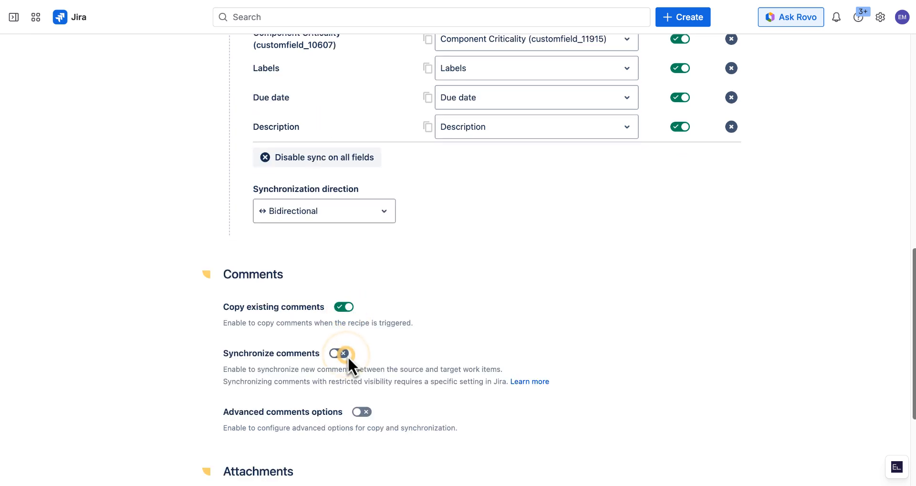
{"action": "left_click", "coordinate": [347, 355]}
{"action": "scroll", "coordinate": [370, 346], "scroll_direction": "down", "scroll_amount": 3}
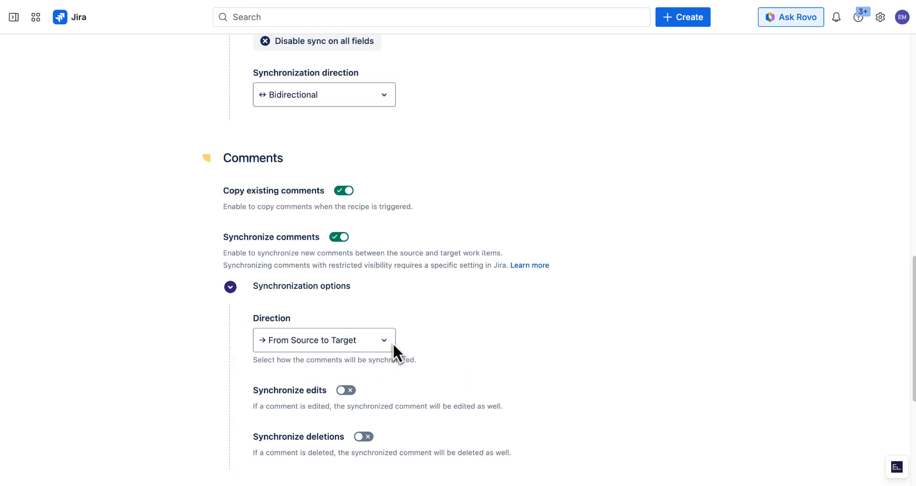
{"action": "left_click", "coordinate": [390, 341]}
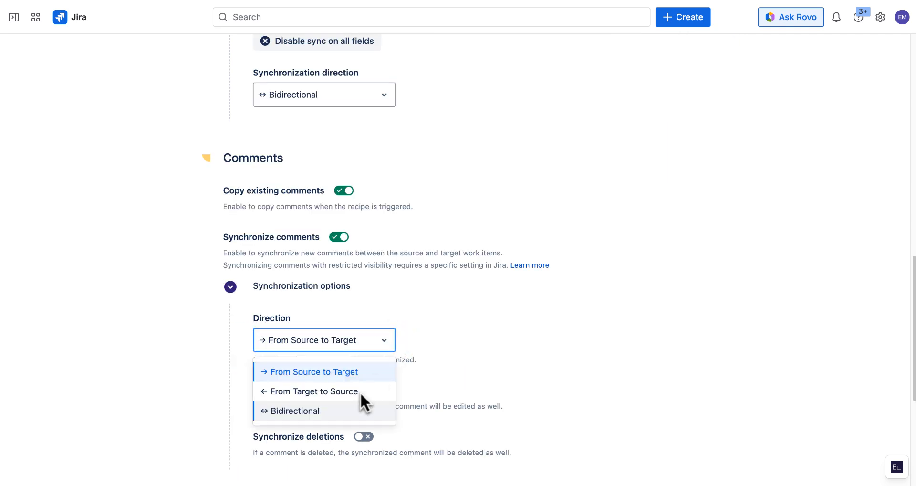
{"action": "left_click", "coordinate": [328, 412]}
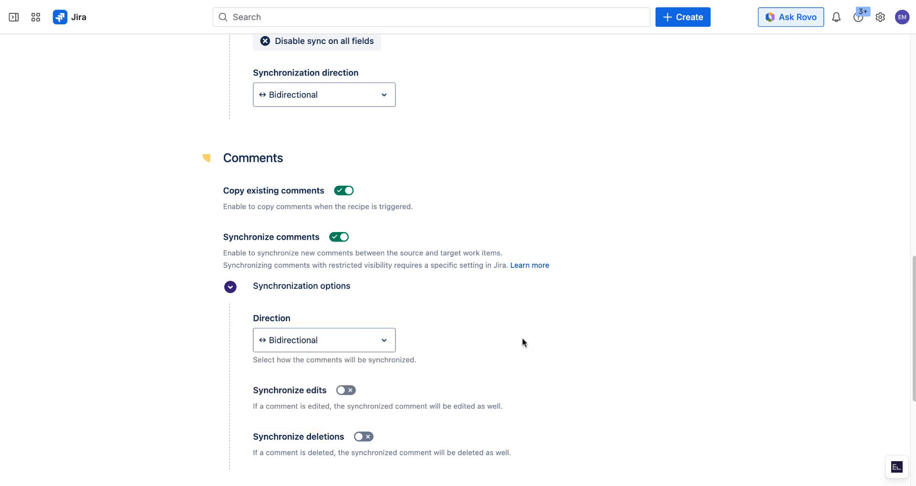
Step: Enable copying existing attachments and synchronizing new attachments, with the attachment direction set to Bidirectional
{"action": "scroll", "coordinate": [522, 337], "scroll_direction": "down", "scroll_amount": 5}
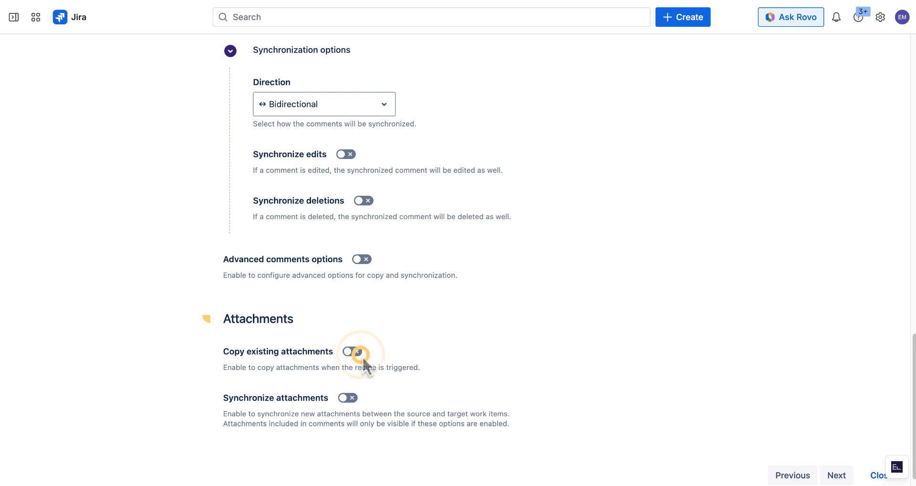
{"action": "left_click", "coordinate": [354, 398]}
{"action": "scroll", "coordinate": [385, 382], "scroll_direction": "down", "scroll_amount": 2}
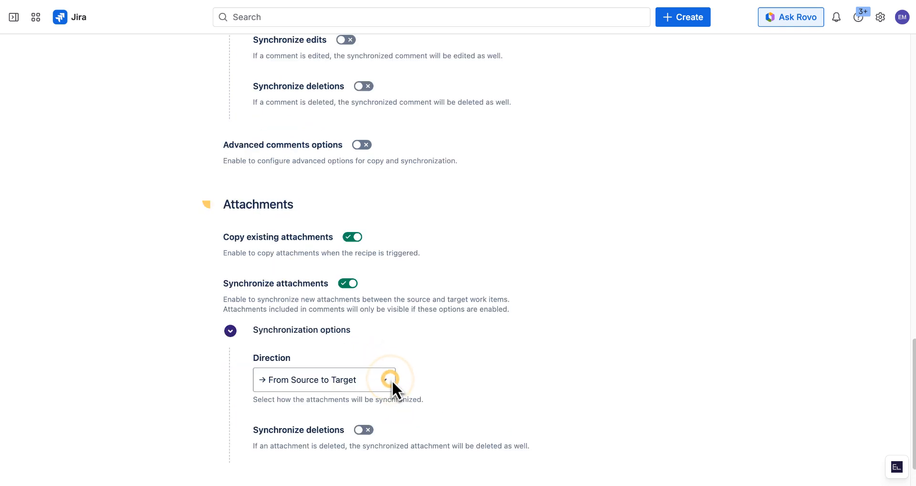
{"action": "left_click", "coordinate": [390, 379]}
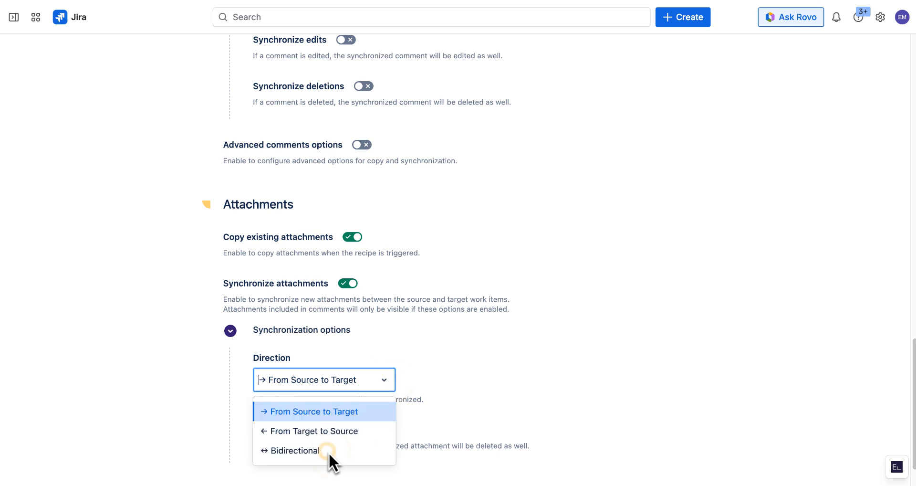
{"action": "left_click", "coordinate": [328, 450]}
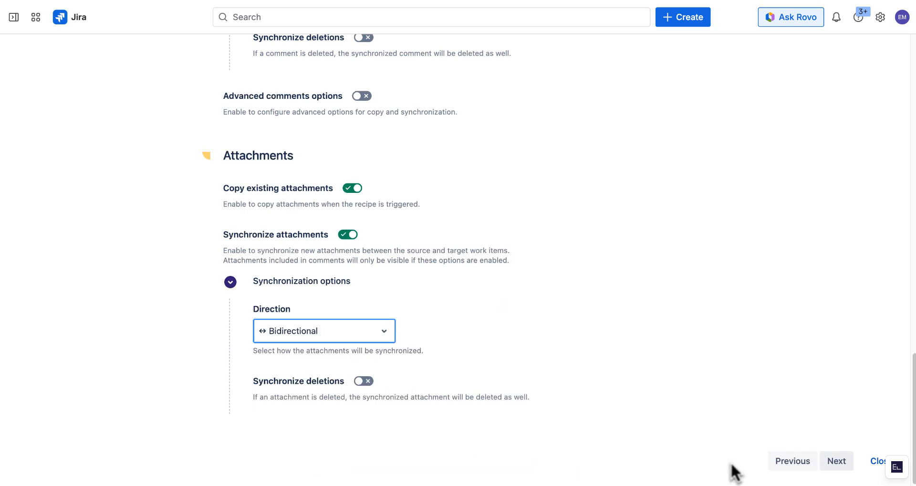
Step: Add a workflow mapping between "SR: General request workflow for Jira Service Management" and "Software Simplified Workflow for Project VE"
{"action": "left_click", "coordinate": [832, 461]}
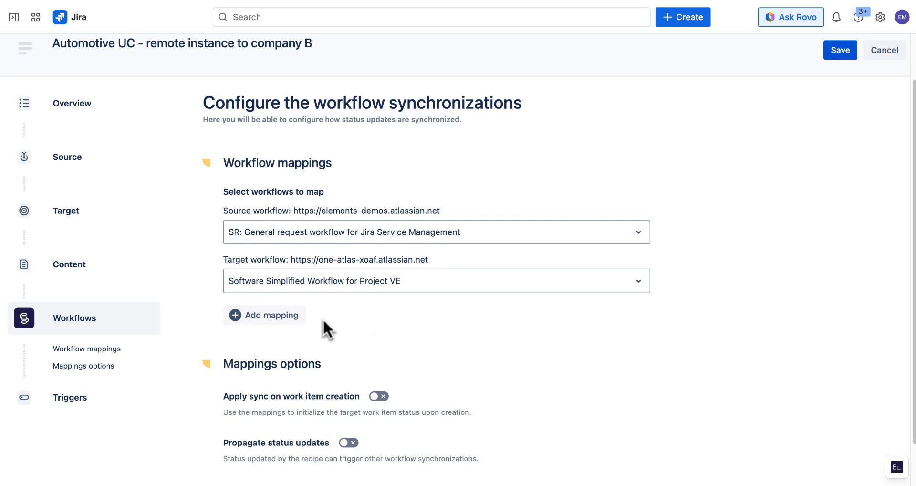
{"action": "left_click", "coordinate": [245, 316]}
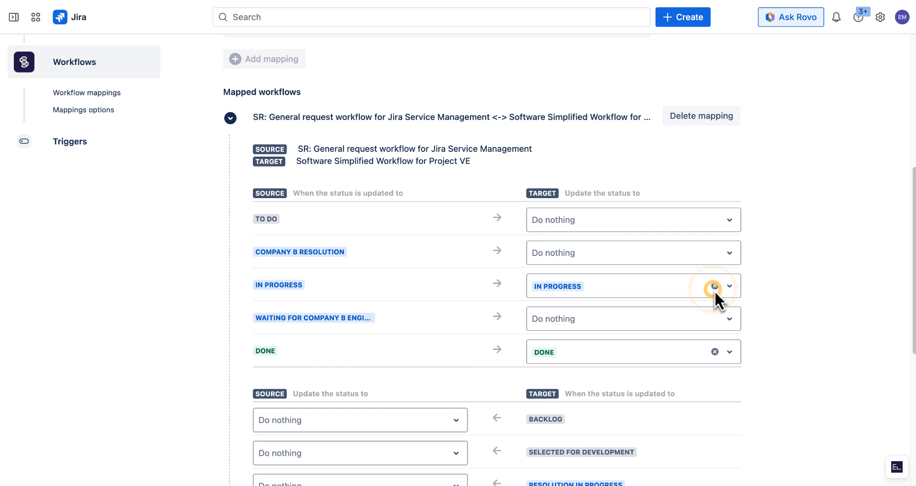
Step: In the source-to-target mapping, clear the target status for In Progress and map Waiting for Company B Engineering to In Progress
{"action": "left_click", "coordinate": [714, 286]}
{"action": "left_click", "coordinate": [694, 318]}
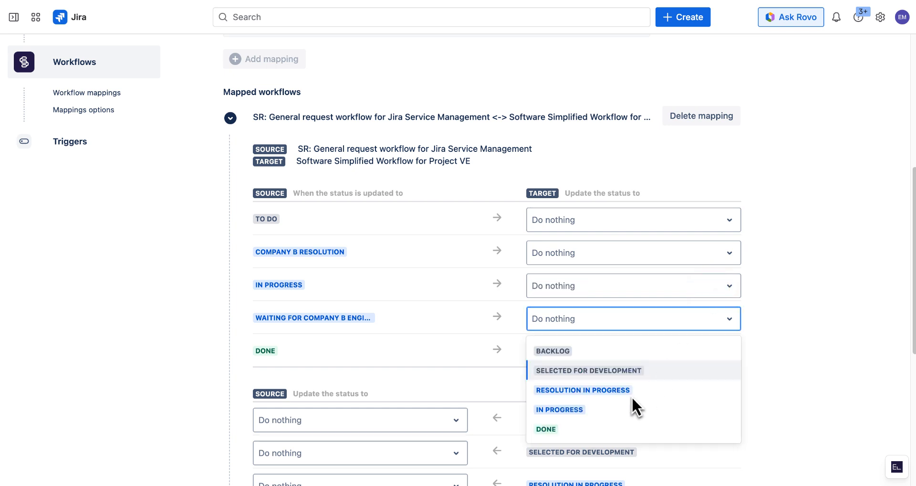
{"action": "left_click", "coordinate": [604, 409]}
{"action": "scroll", "coordinate": [484, 366], "scroll_direction": "down", "scroll_amount": 3}
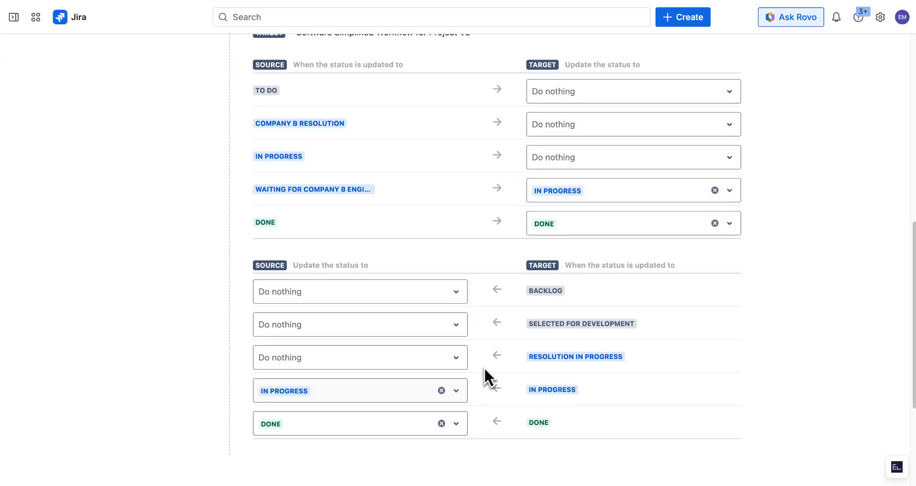
Step: In the target-to-source mapping, map Resolution in Progress to Company B Resolution and clear the source status for In Progress
{"action": "left_click", "coordinate": [445, 360]}
{"action": "left_click", "coordinate": [443, 388]}
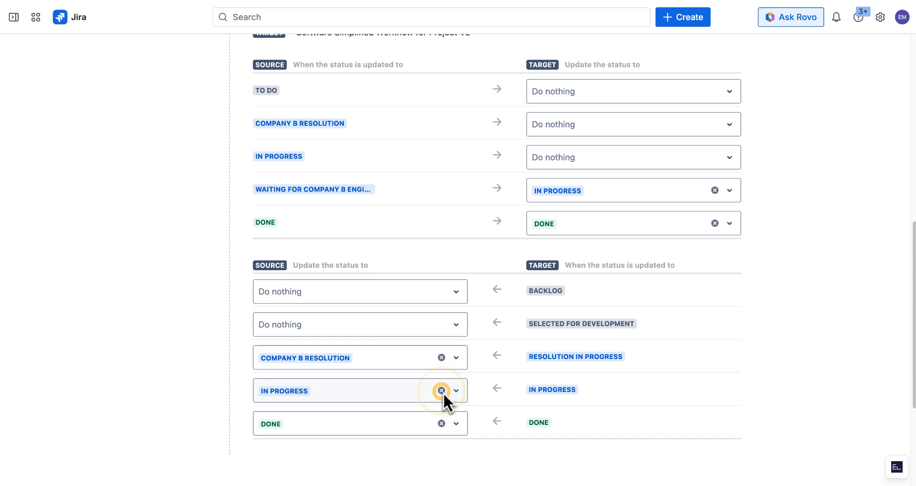
{"action": "left_click", "coordinate": [442, 390]}
Step: Enable applying sync on work item creation and propagating status updates, and proceed to the copy triggers
{"action": "scroll", "coordinate": [391, 354], "scroll_direction": "down", "scroll_amount": 4}
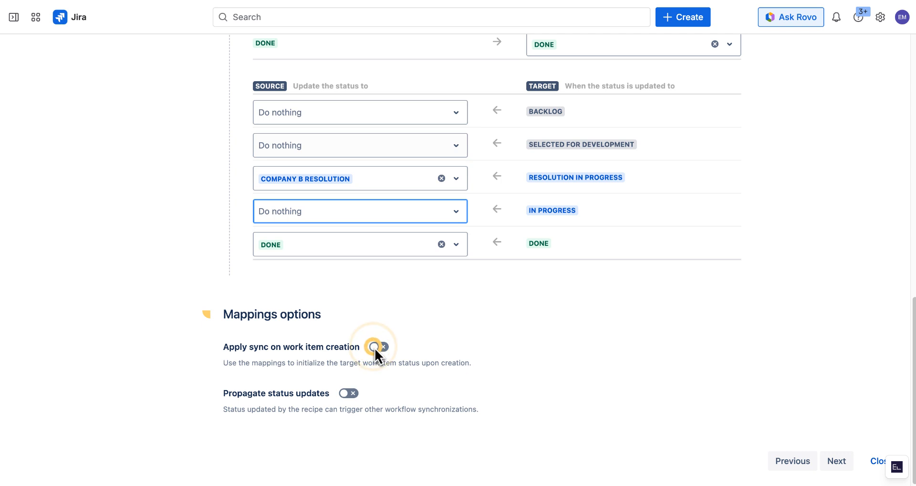
{"action": "left_click", "coordinate": [374, 347]}
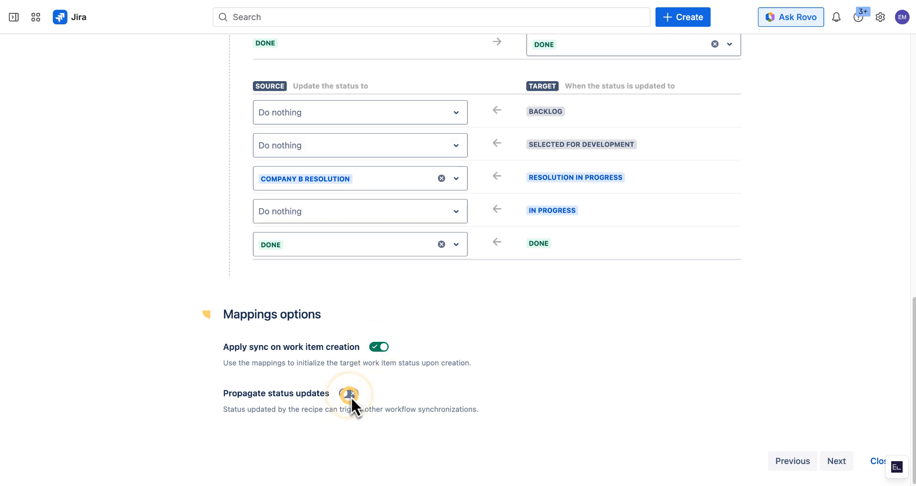
{"action": "left_click", "coordinate": [349, 394]}
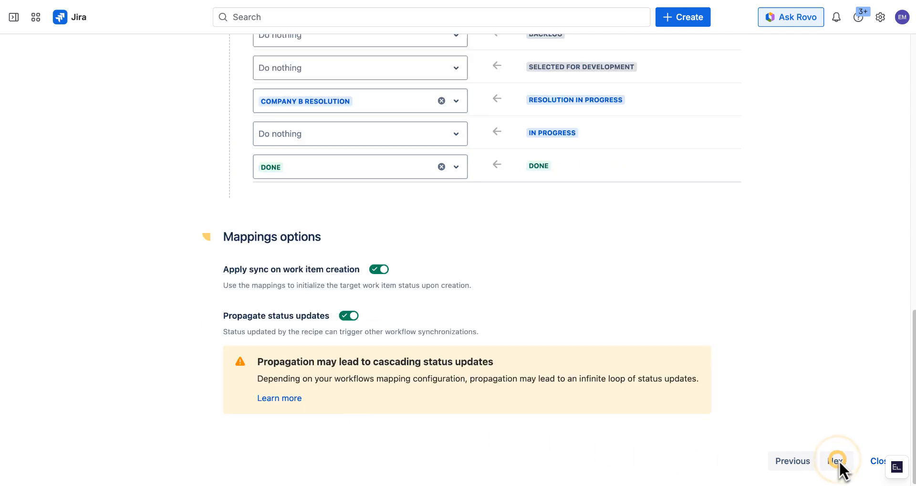
{"action": "left_click", "coordinate": [836, 460]}
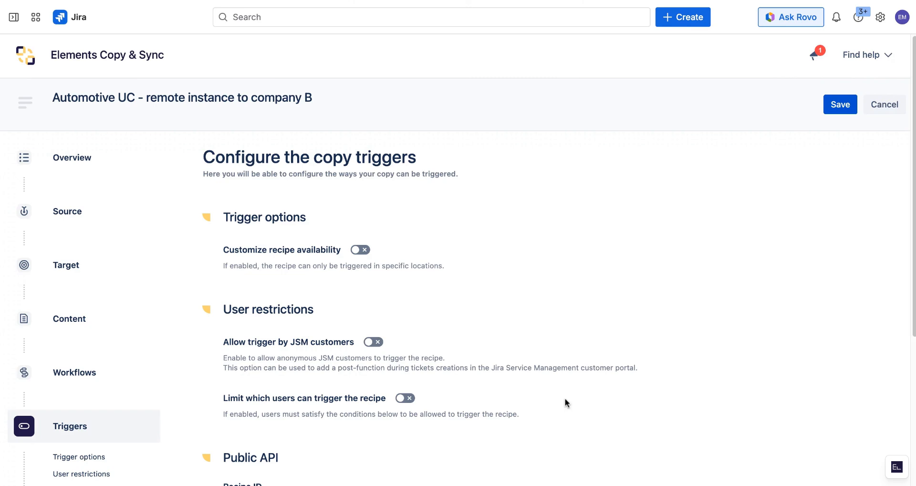
Step: Save the recipe with its trigger options left at their defaults and activate it
{"action": "scroll", "coordinate": [565, 402], "scroll_direction": "down", "scroll_amount": 5}
{"action": "left_click", "coordinate": [825, 460]}
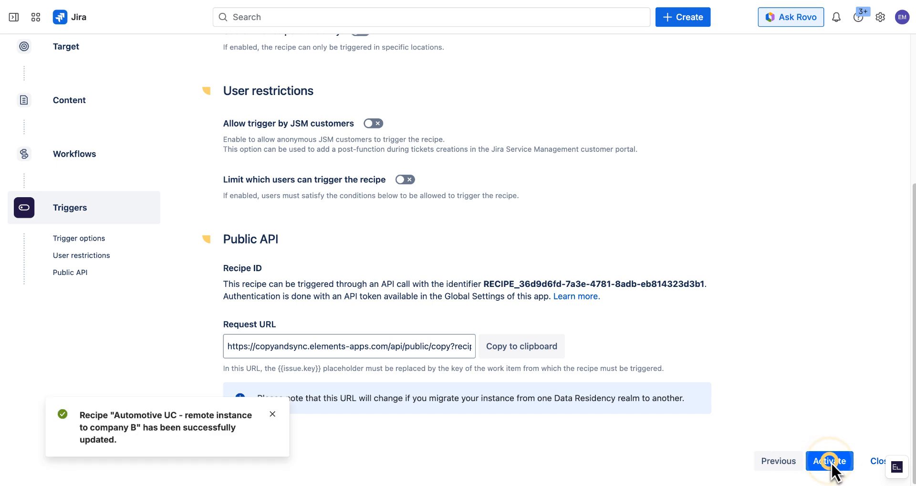
{"action": "left_click", "coordinate": [830, 461]}
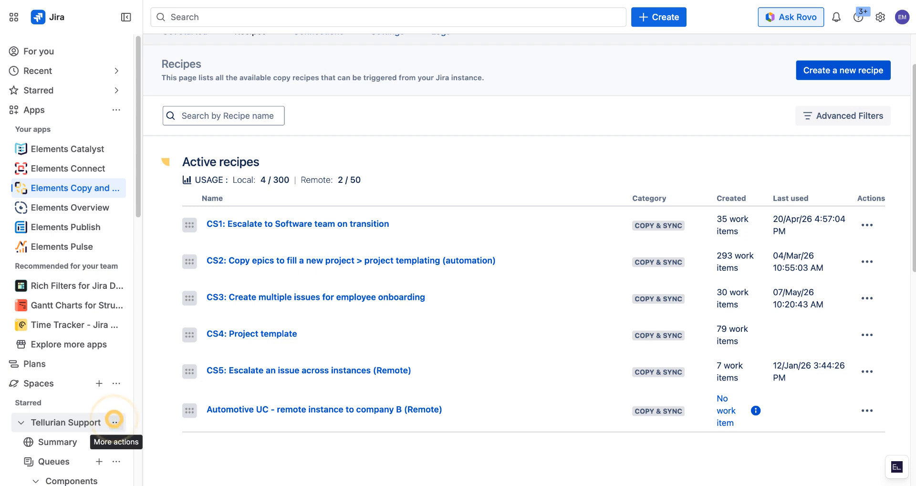
Step: Open the Tellurian Support space's settings and its General request workflow for Jira Service Management
{"action": "left_click", "coordinate": [116, 420]}
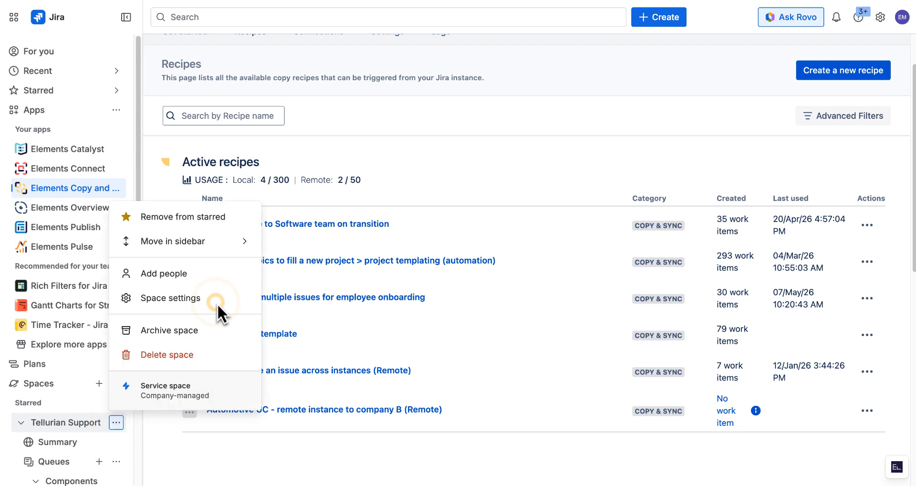
{"action": "left_click", "coordinate": [217, 303]}
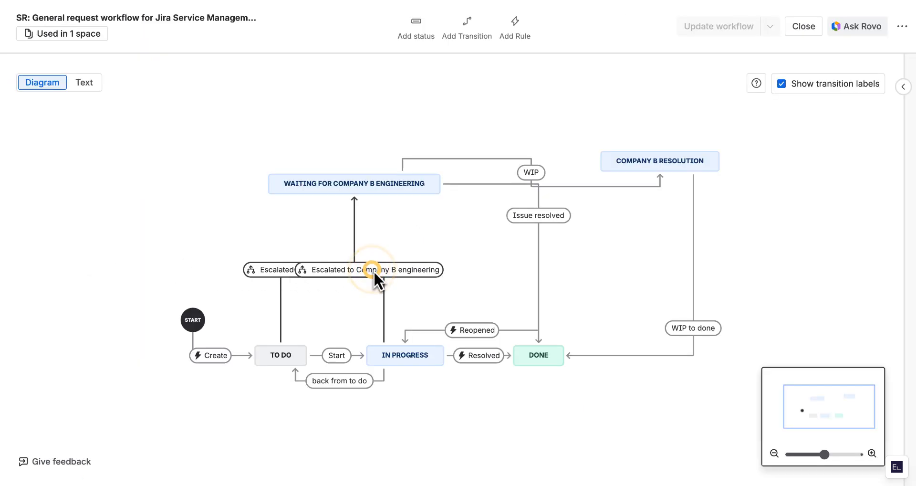
Step: Start adding an Elements Copy & Sync rule as an action performed on the Escalated to Company B engineering transition
{"action": "left_click", "coordinate": [374, 270]}
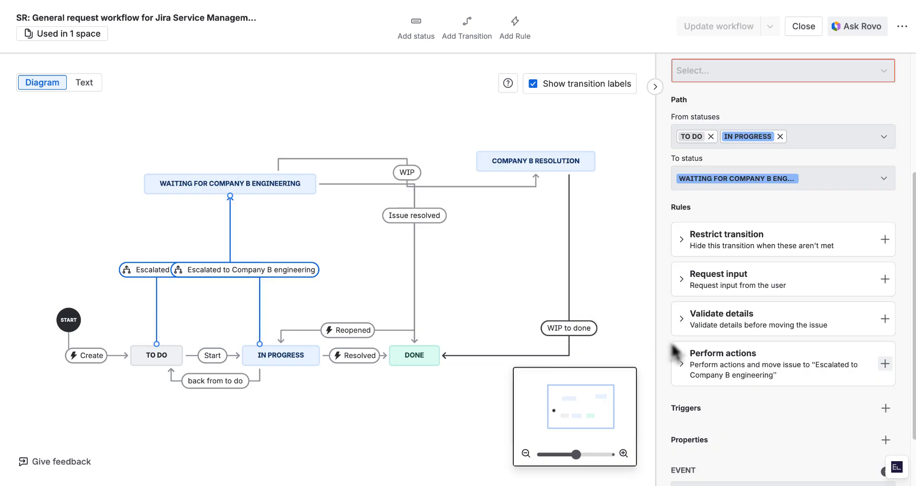
{"action": "left_click", "coordinate": [882, 364]}
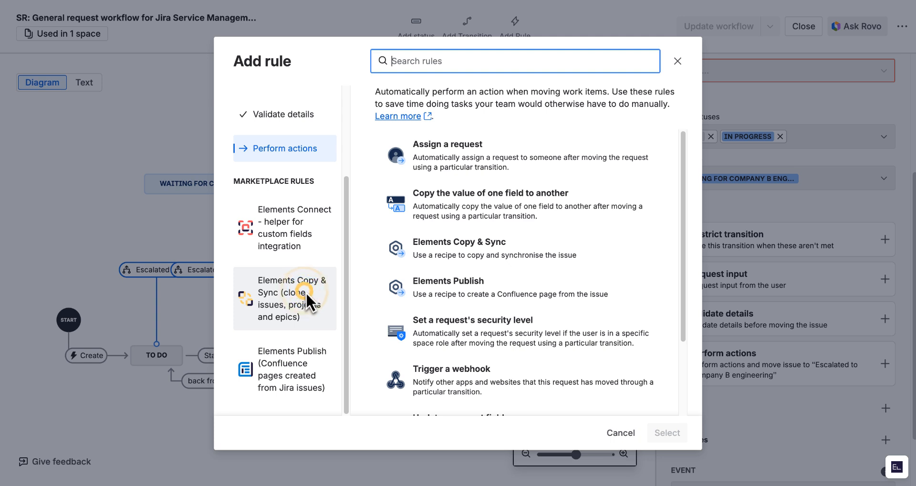
{"action": "left_click", "coordinate": [305, 291]}
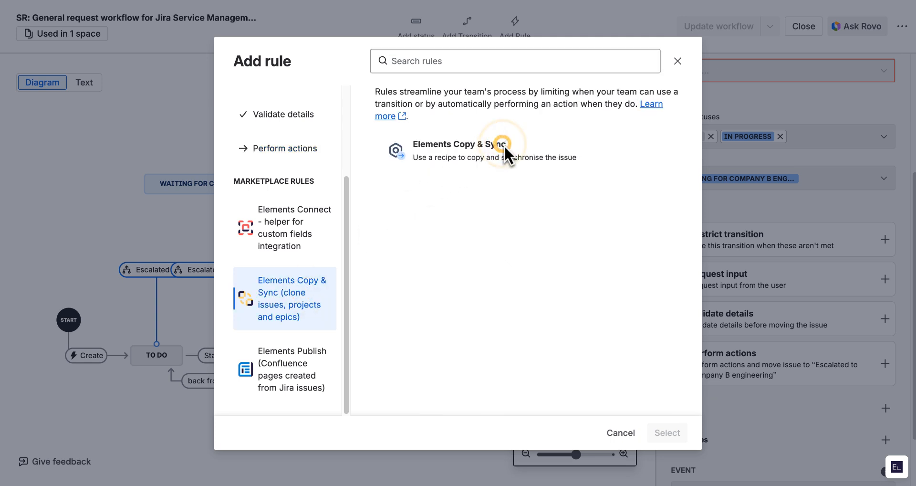
{"action": "left_click", "coordinate": [504, 144]}
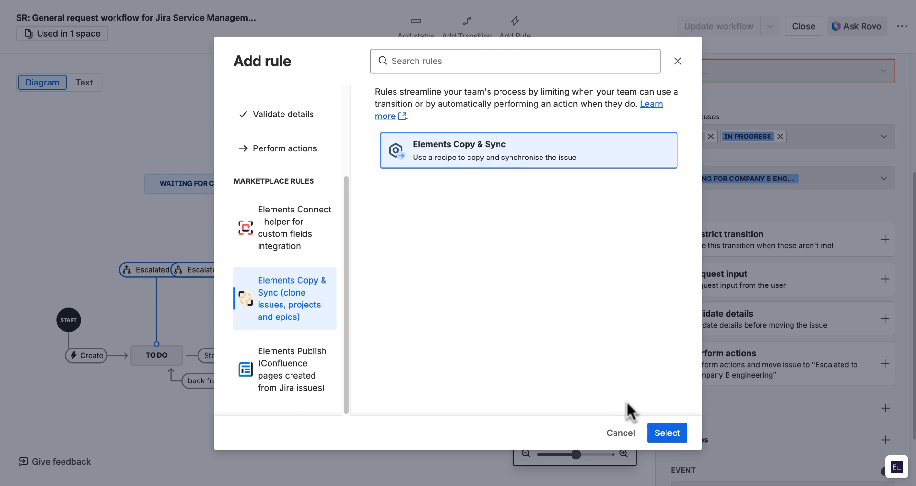
{"action": "left_click", "coordinate": [666, 433]}
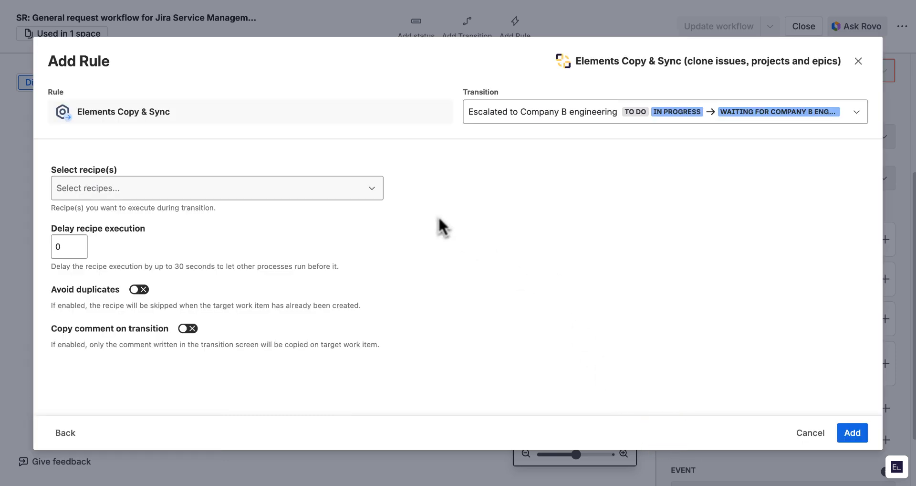
Step: Set the rule to run Automotive UC - remote instance to company B with Avoid duplicates and Copy comment on transition enabled, and update the workflow
{"action": "left_click", "coordinate": [365, 188]}
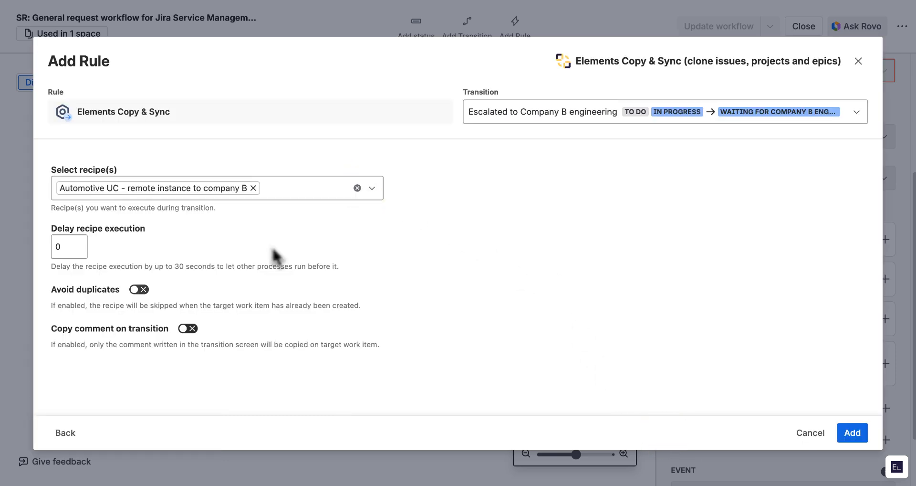
{"action": "left_click", "coordinate": [140, 288]}
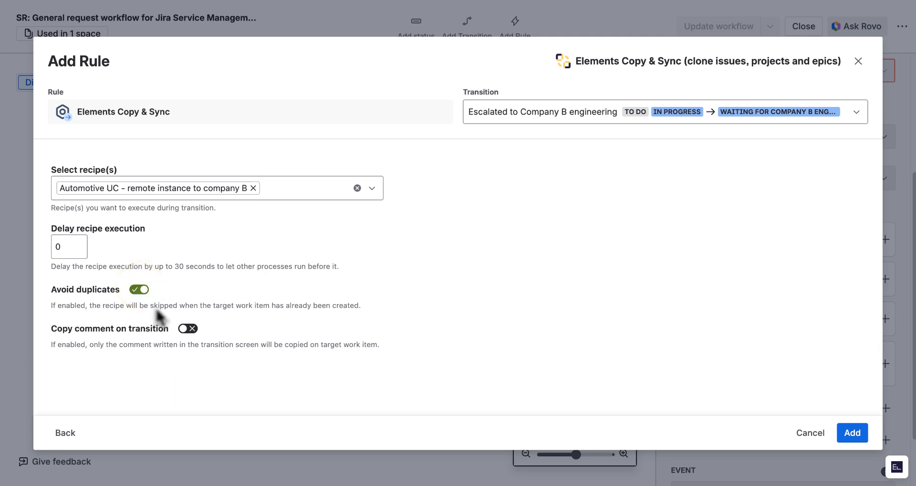
{"action": "left_click", "coordinate": [188, 329]}
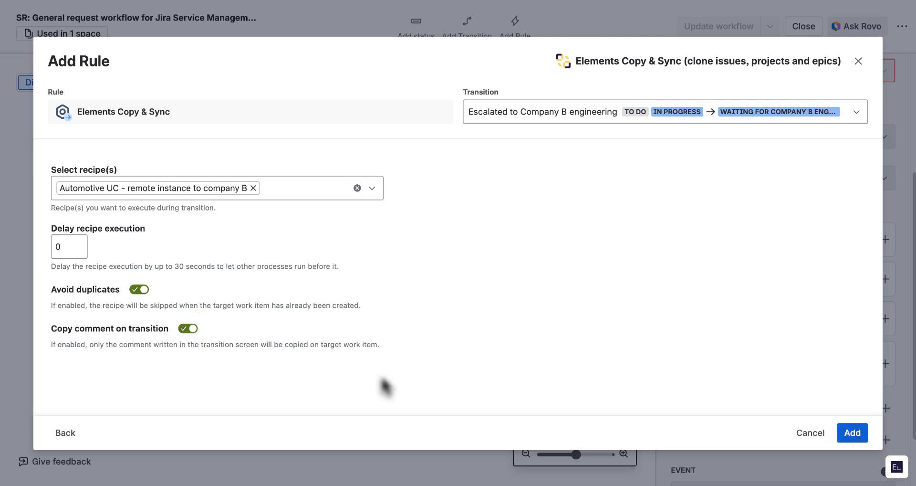
{"action": "left_click", "coordinate": [843, 431]}
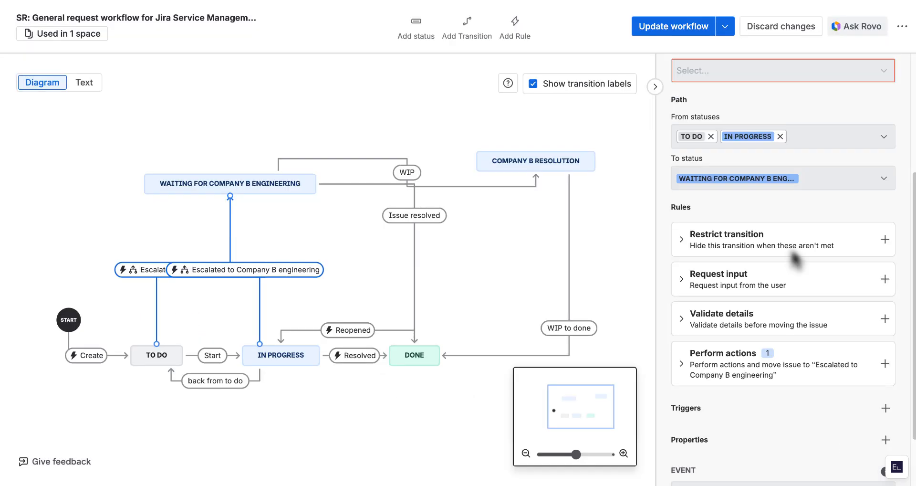
{"action": "left_click", "coordinate": [669, 25]}
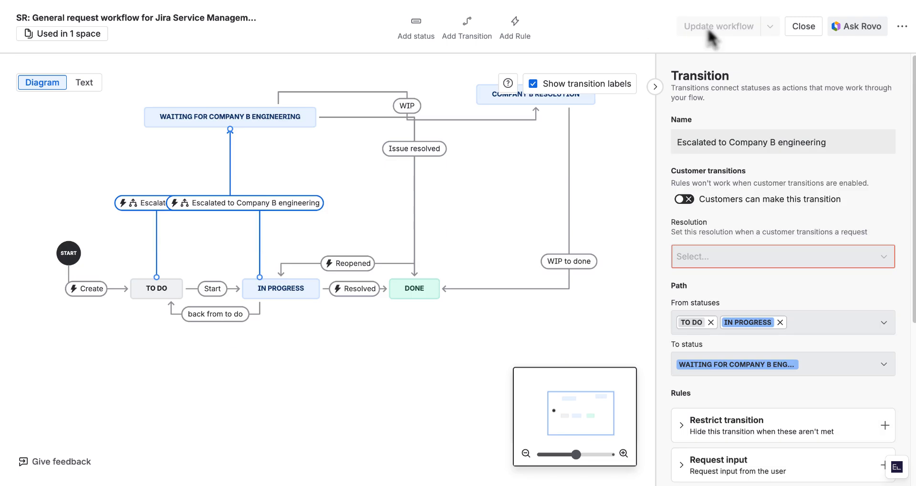
{"action": "left_click", "coordinate": [800, 29]}
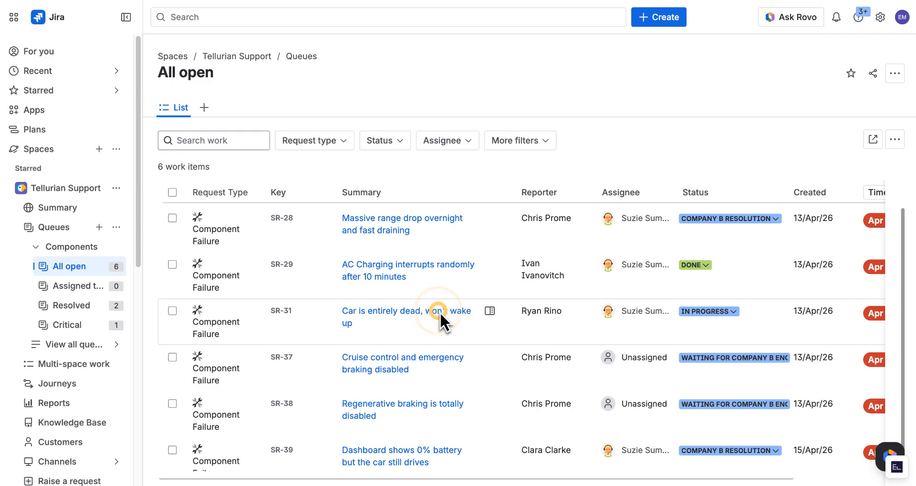
Step: Open work item SR-31 from the All open queue and move it through the Escalated to Company B engineering transition
{"action": "left_click", "coordinate": [439, 311]}
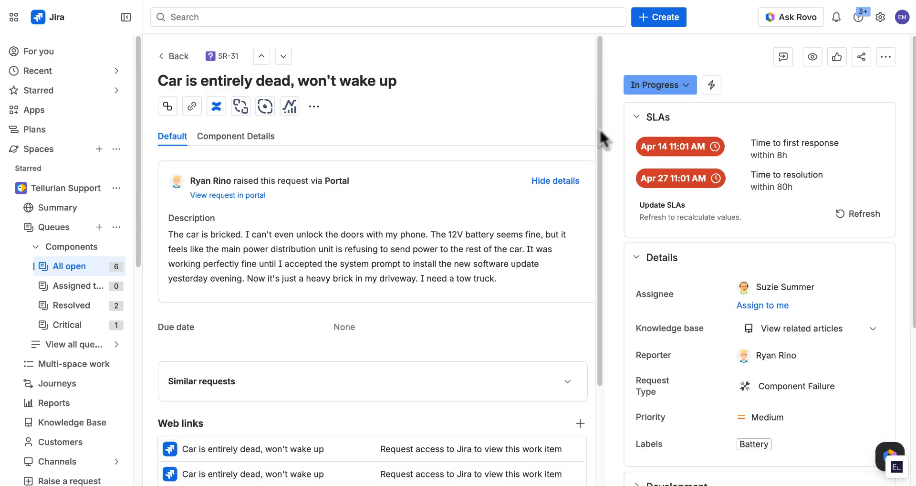
{"action": "left_click", "coordinate": [684, 84]}
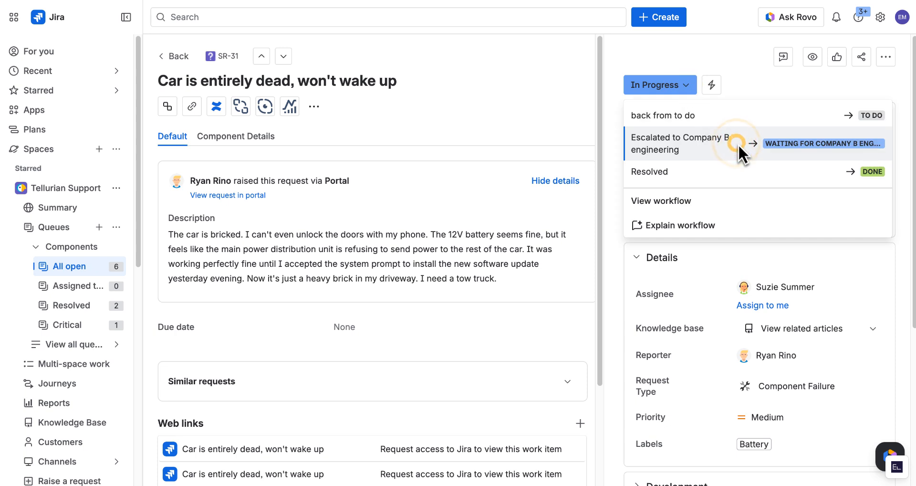
{"action": "left_click", "coordinate": [738, 144]}
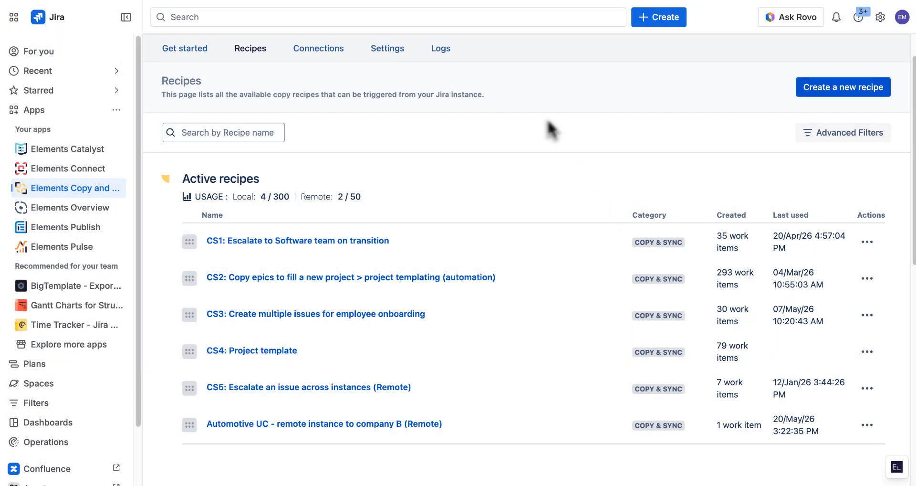
Step: Open the Elements Copy & Sync logs to check the recipe's execution
{"action": "left_click", "coordinate": [441, 48]}
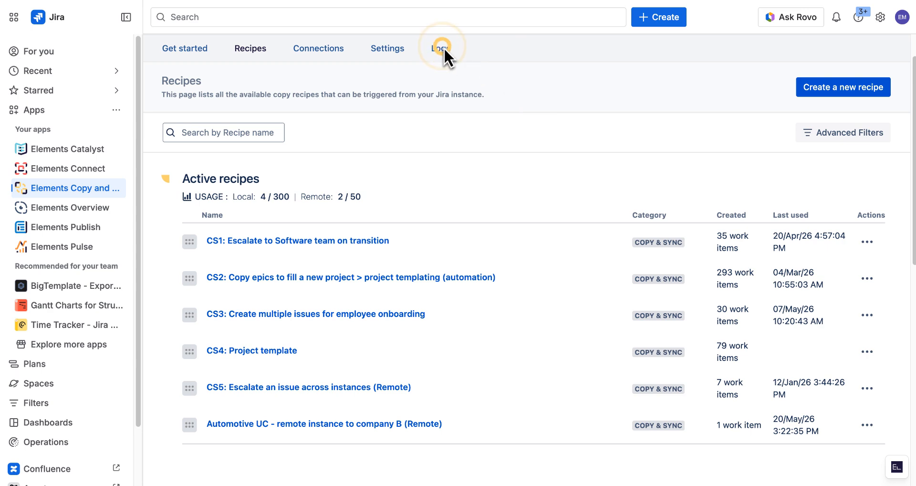